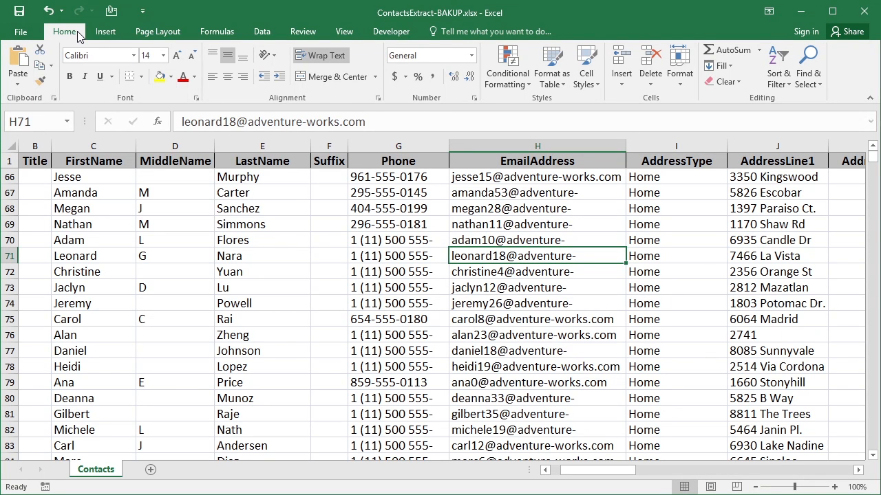
Save a copy of the workbook in the same folder under the file name ContactsExtractB.xlsx
key(F12)
key(End)
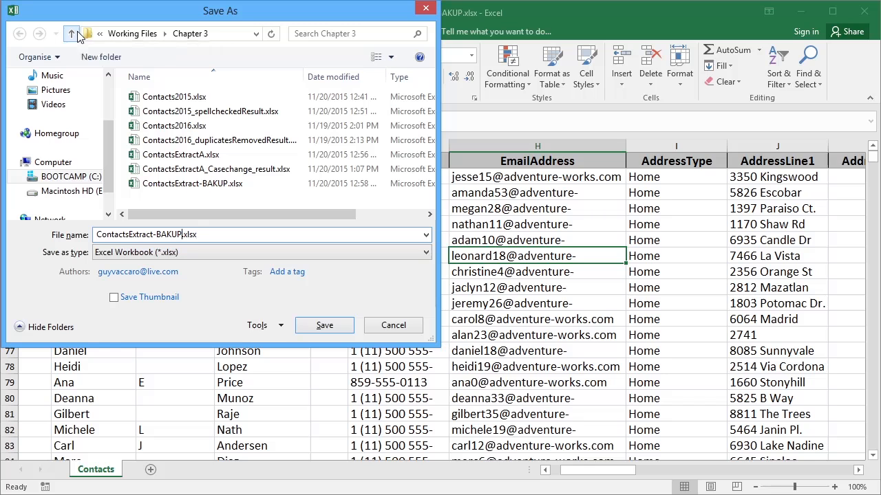
key(BackSpace)
key(BackSpace)
key(BackSpace)
key(BackSpace)
key(BackSpace)
key(BackSpace)
text(B)
key(Return)
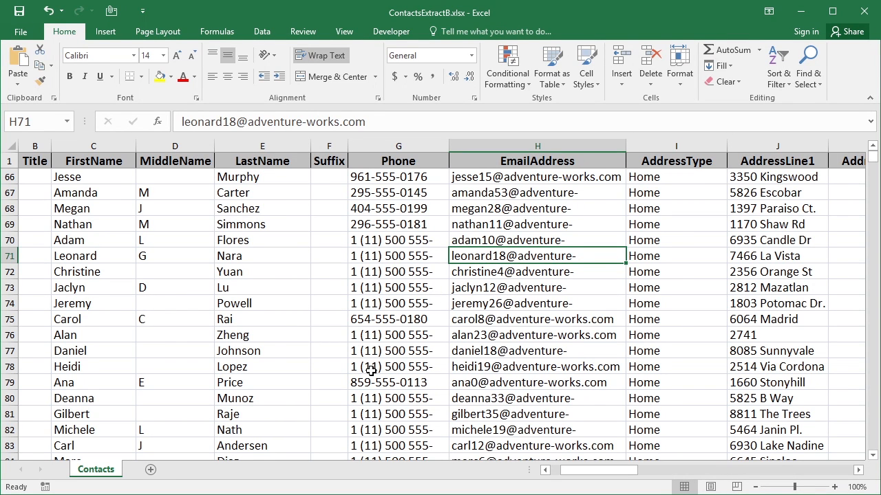
Replace every opening parenthesis "(" in the Phone column with a double quotation mark
click(395, 146)
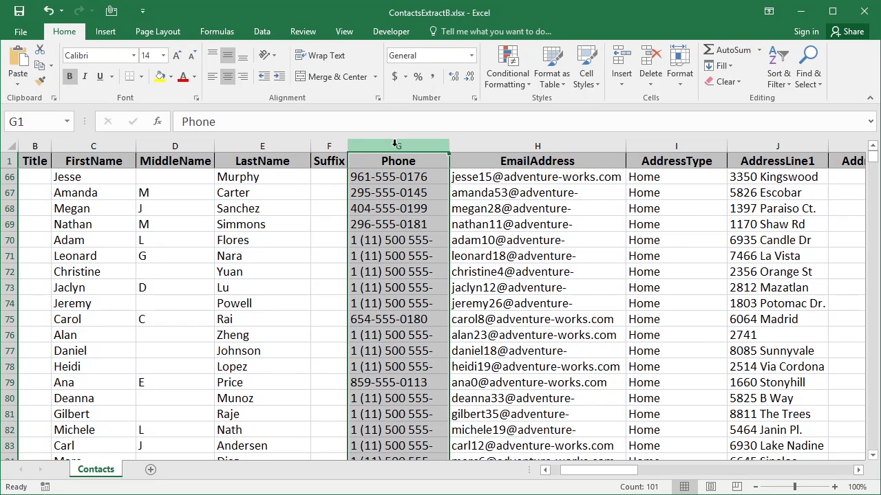
click(819, 88)
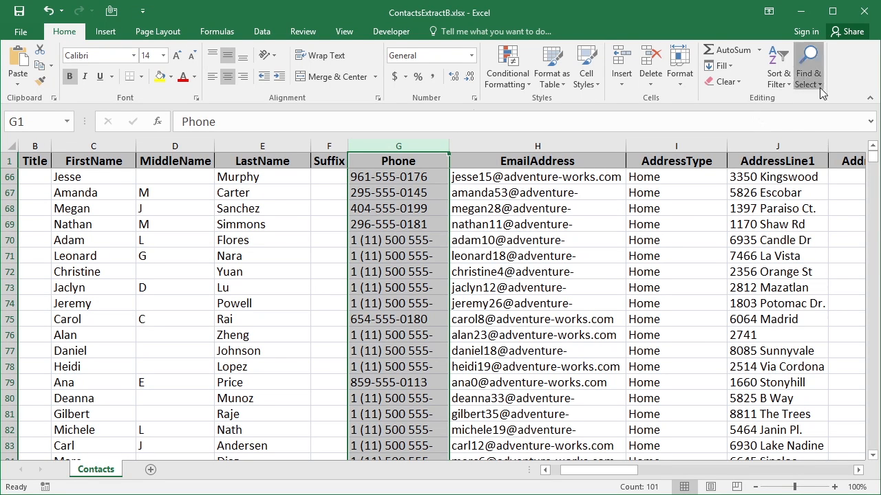
click(823, 86)
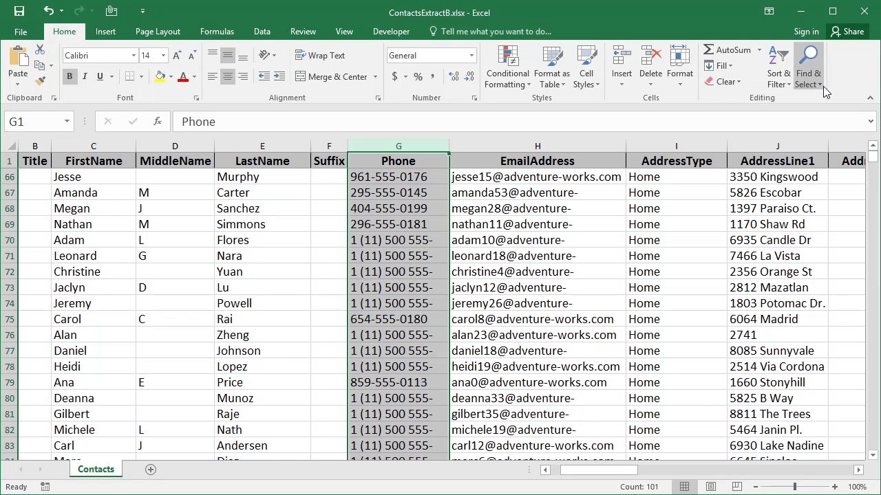
key(ctrl+h)
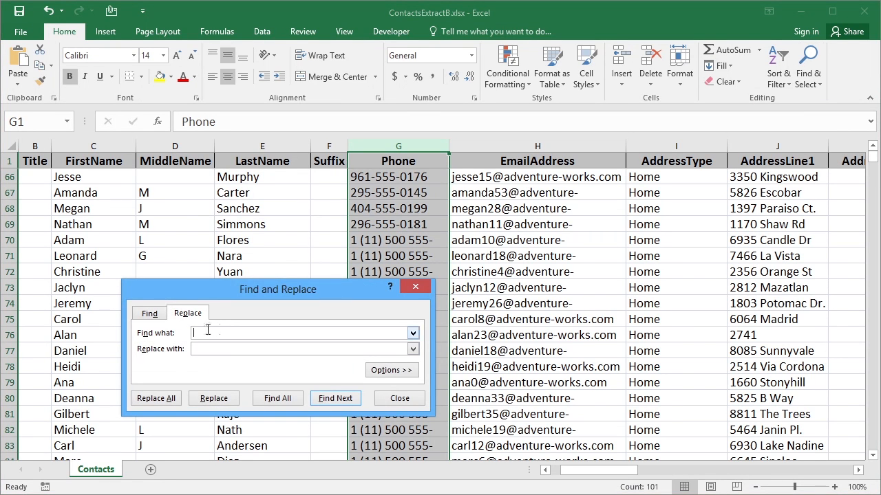
drag(272, 290, 182, 199)
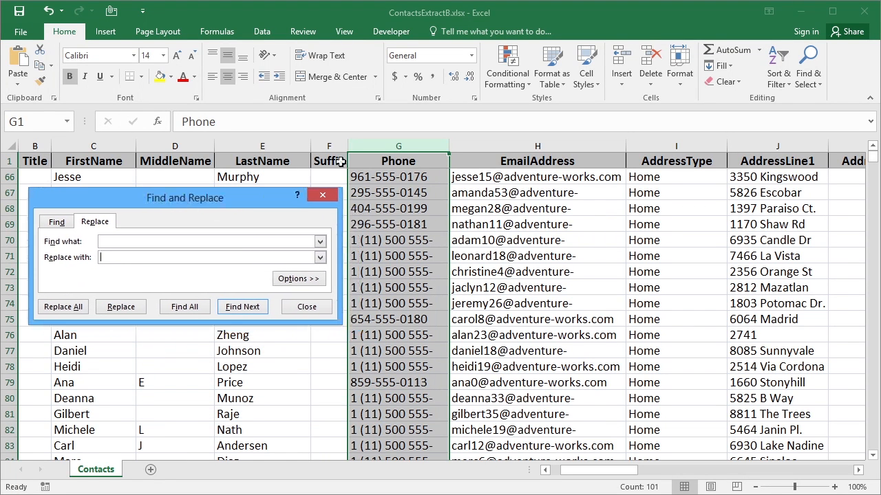
click(116, 240)
text(()
click(143, 258)
text(")
click(59, 307)
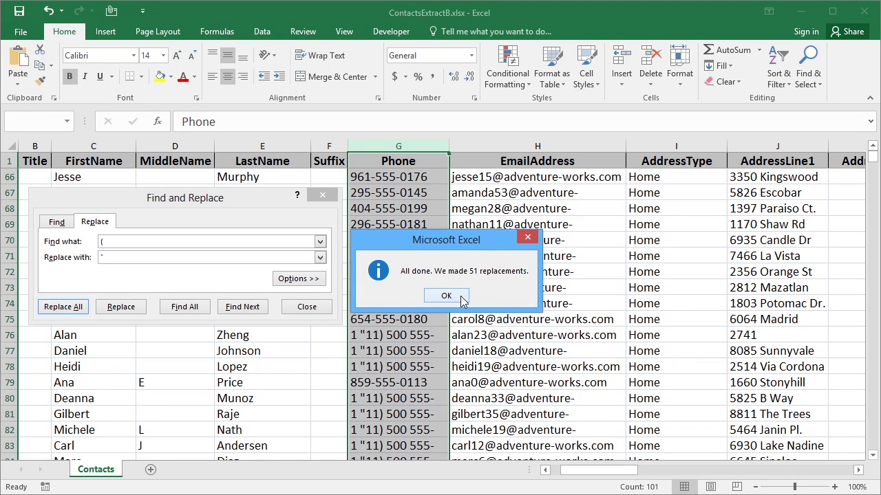
click(460, 301)
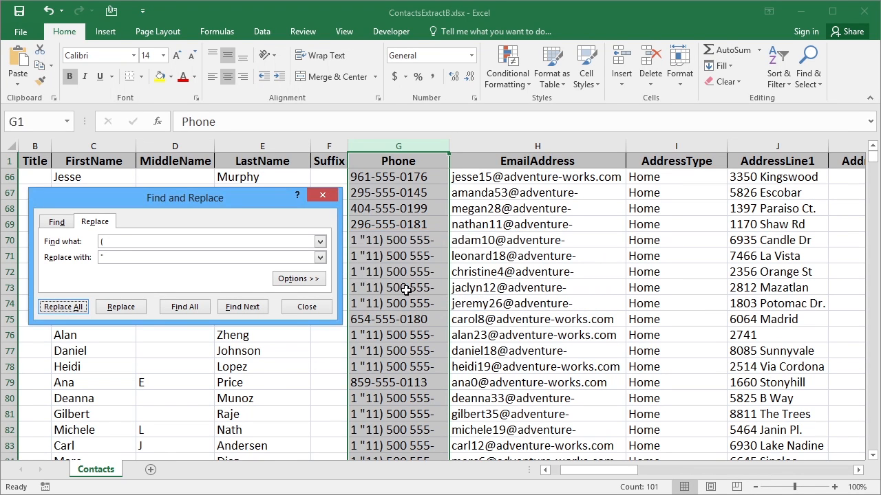
Replace every closing parenthesis ")" in the Phone column with a double quotation mark and close Find and Replace
click(118, 241)
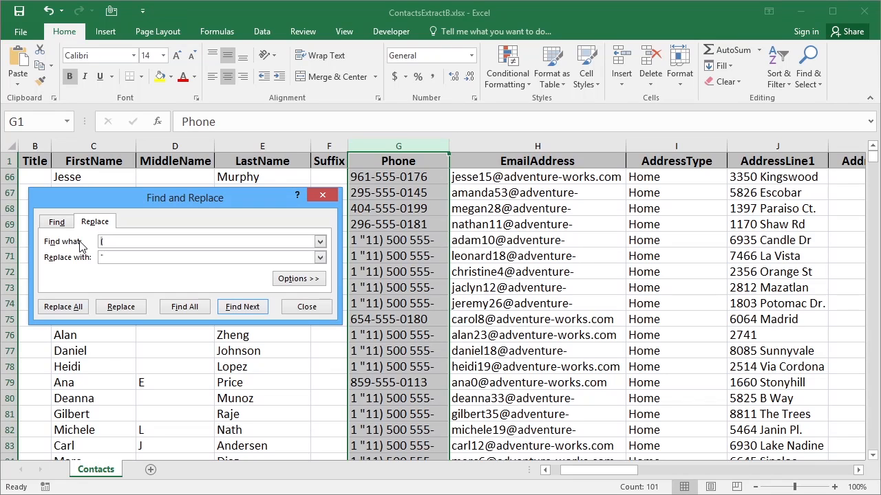
key(BackSpace)
text())
click(115, 256)
click(61, 307)
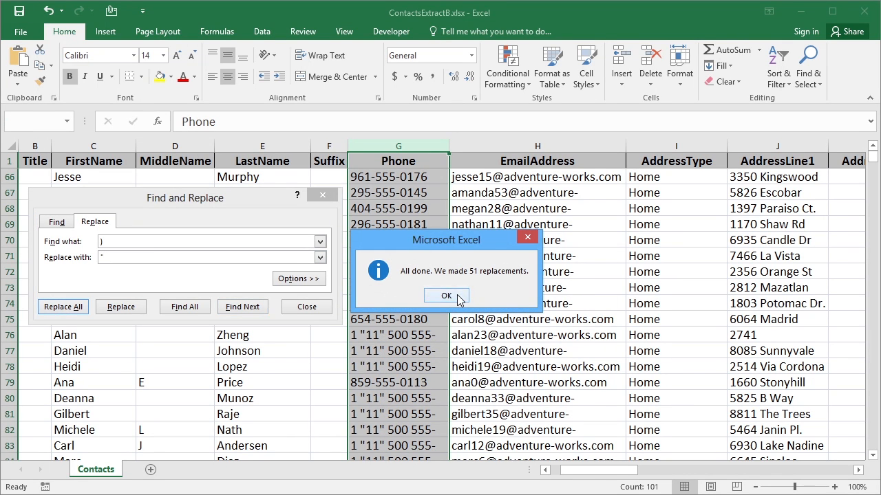
click(458, 297)
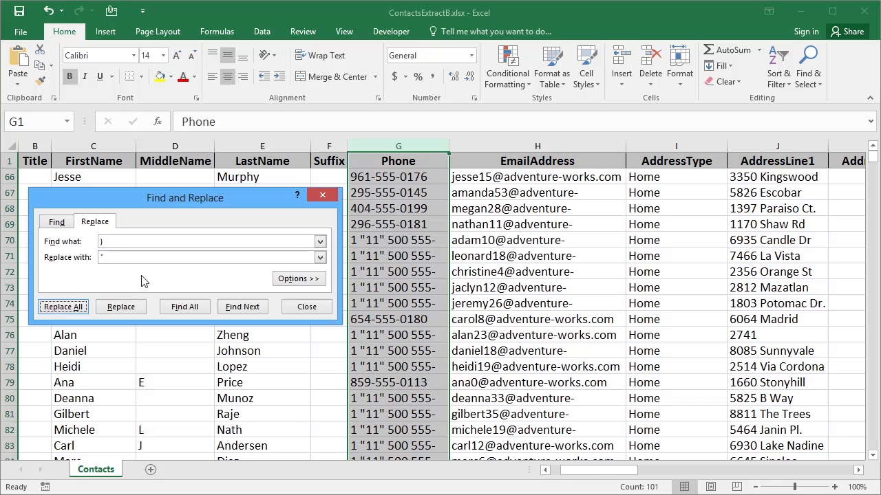
click(309, 307)
Set up a find and replace for the AddressLine1 column that finds "Rd" and replaces it with "Road"
drag(599, 470, 629, 474)
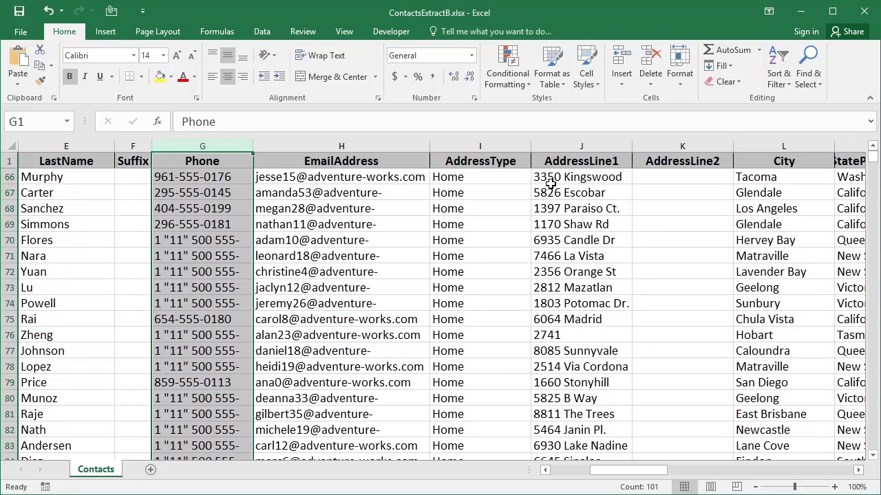
click(581, 146)
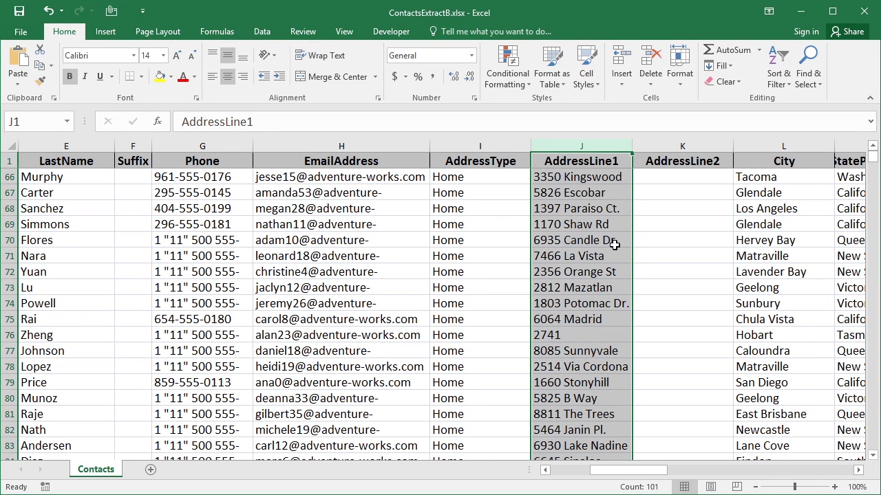
key(ctrl+h)
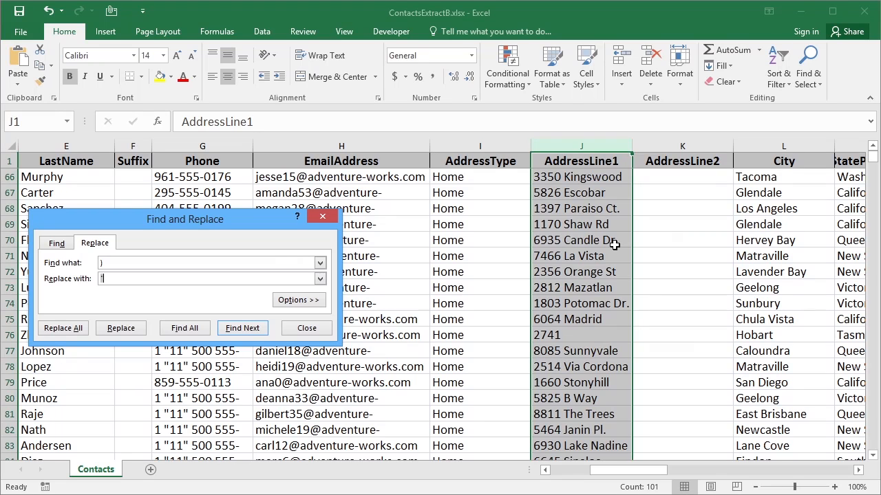
text(Rd)
key(Tab)
text(Road)
drag(148, 219, 193, 164)
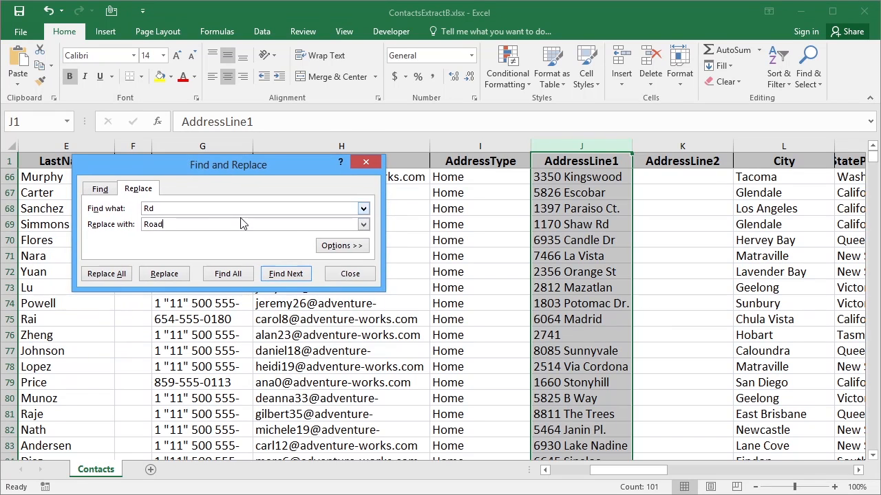
Replace all "Rd" with "Road" in the AddressLine1 column without matching case, and widen the column
click(342, 246)
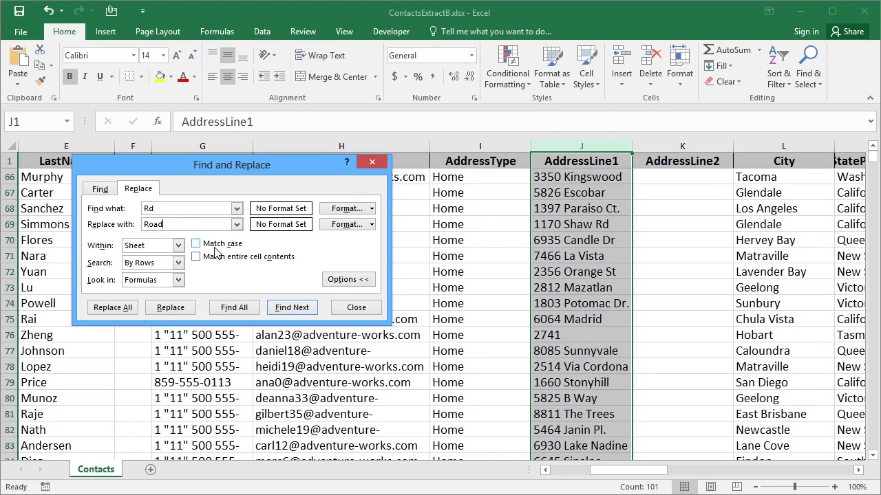
click(343, 282)
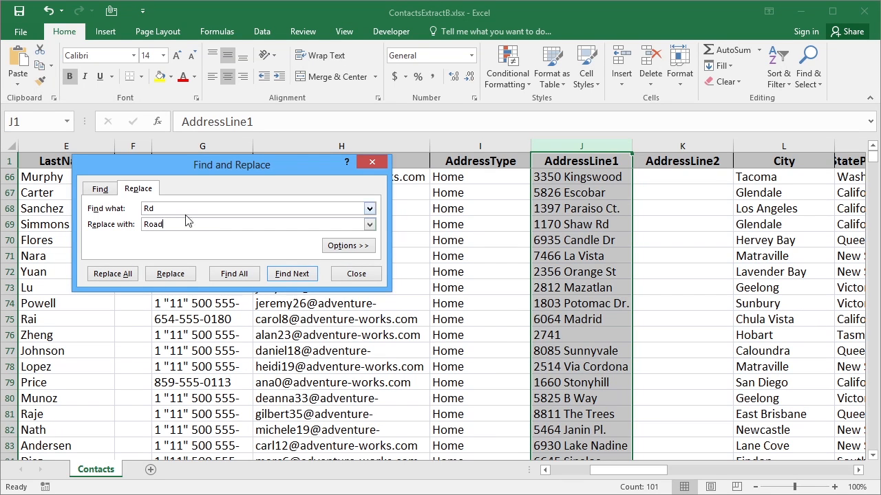
click(121, 274)
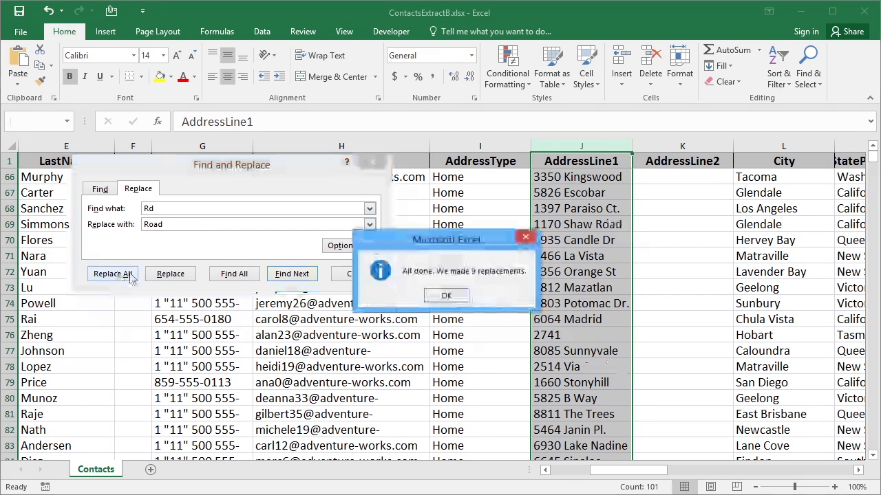
click(450, 296)
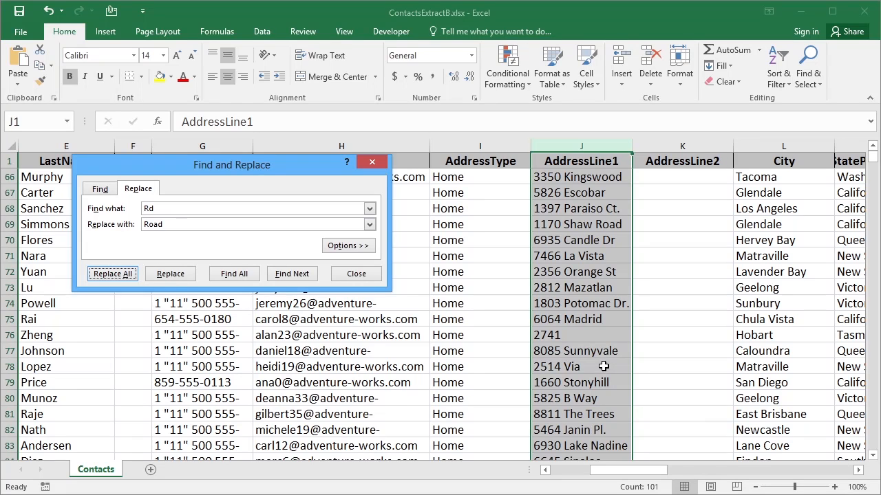
drag(632, 149, 672, 150)
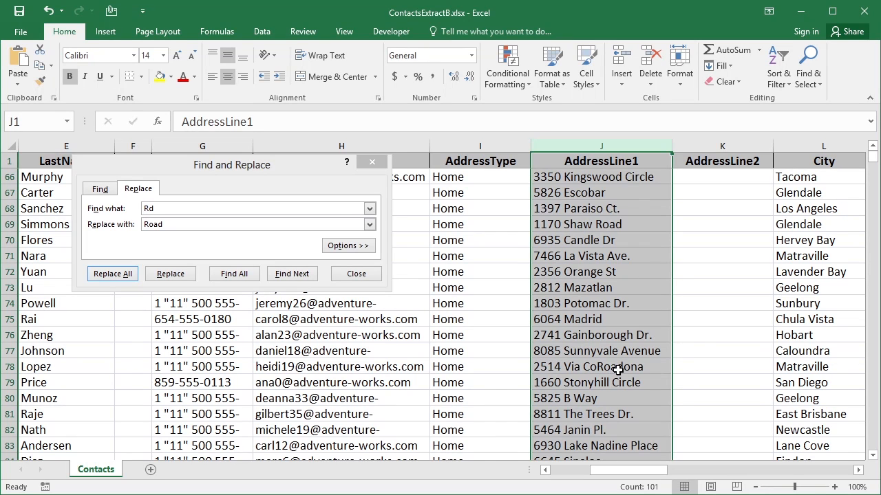
Close Find and Replace and undo both the column widening and the "Rd" to "Road" replacement
click(356, 273)
click(48, 16)
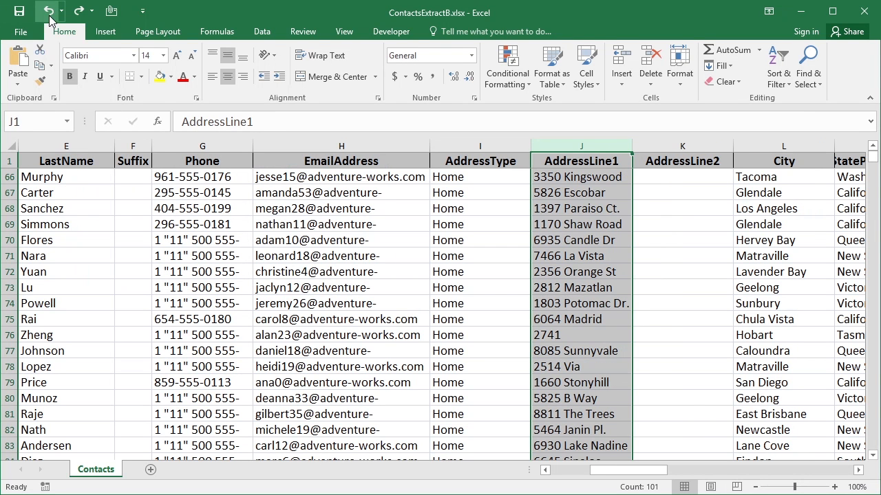
click(62, 11)
click(62, 33)
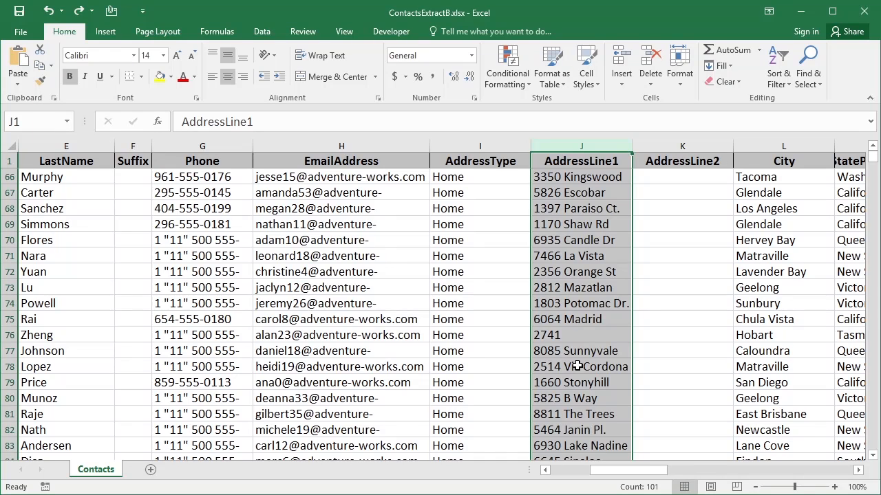
Replace all "Rd" with "Road" in the AddressLine1 column with Match case turned on
key(ctrl+h)
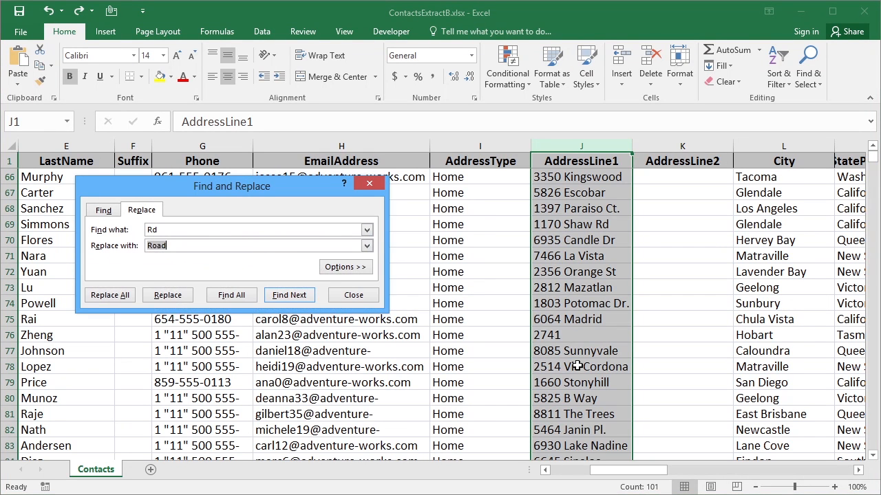
click(329, 268)
click(209, 266)
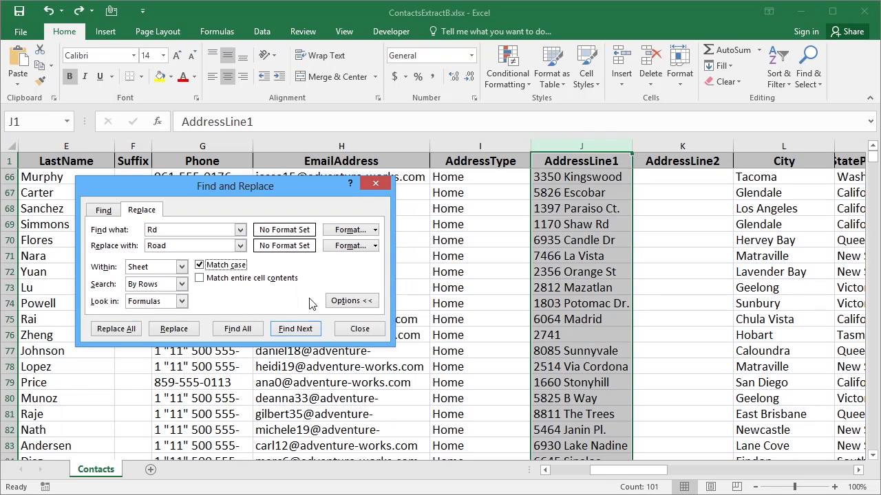
click(129, 330)
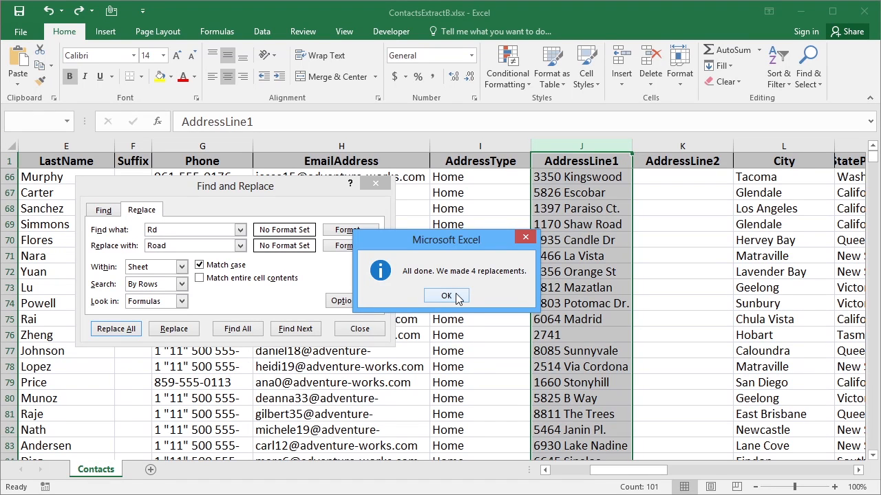
click(457, 298)
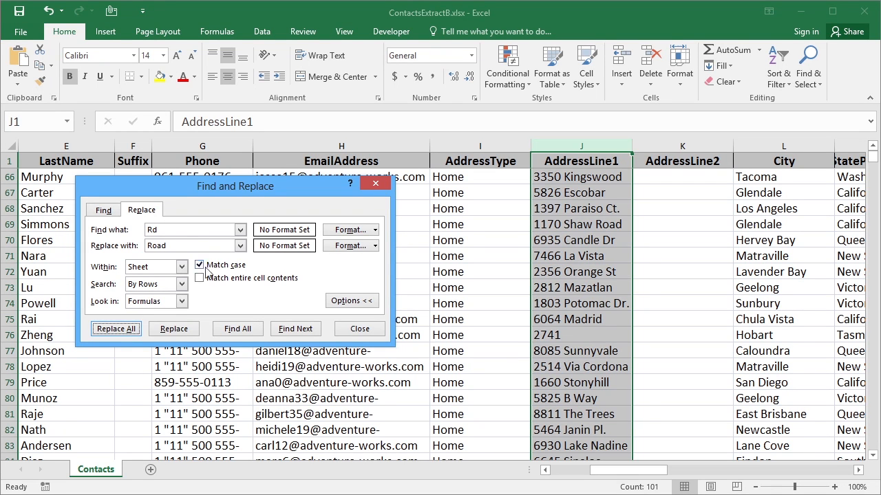
Try to replace all case-matched "CT." with "Court" in the AddressLine1 column
drag(170, 234, 130, 221)
text(CT.)
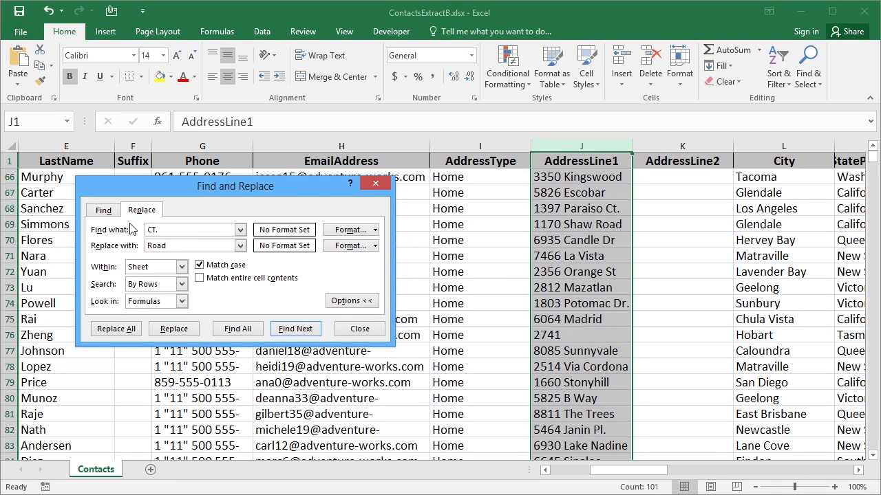
key(Tab)
text(Court)
click(115, 327)
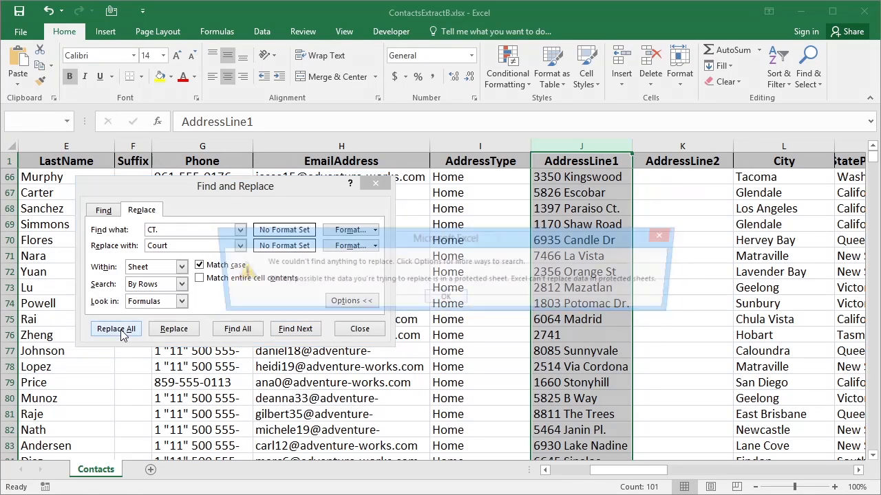
click(448, 299)
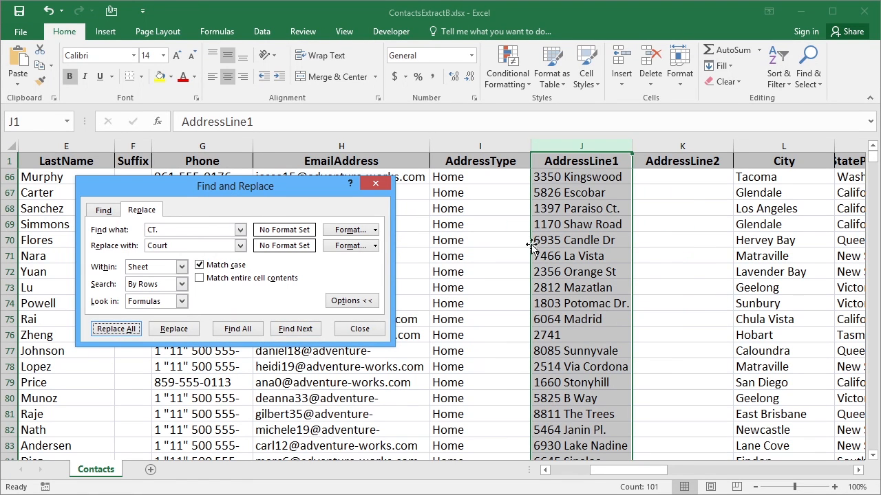
Correct the search text to "Ct.", replace all matches with "Court", and widen the AddressLine1 column to fit the addresses
click(152, 230)
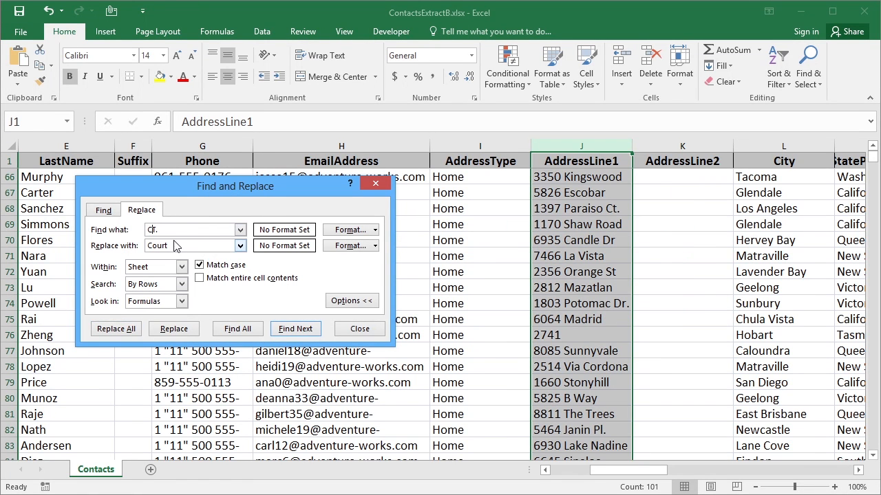
key(Delete)
click(124, 329)
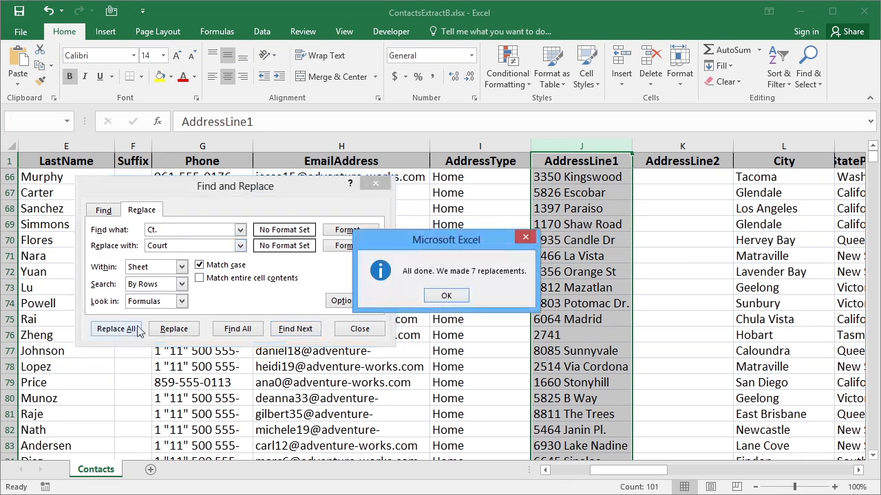
click(451, 296)
drag(632, 146, 666, 142)
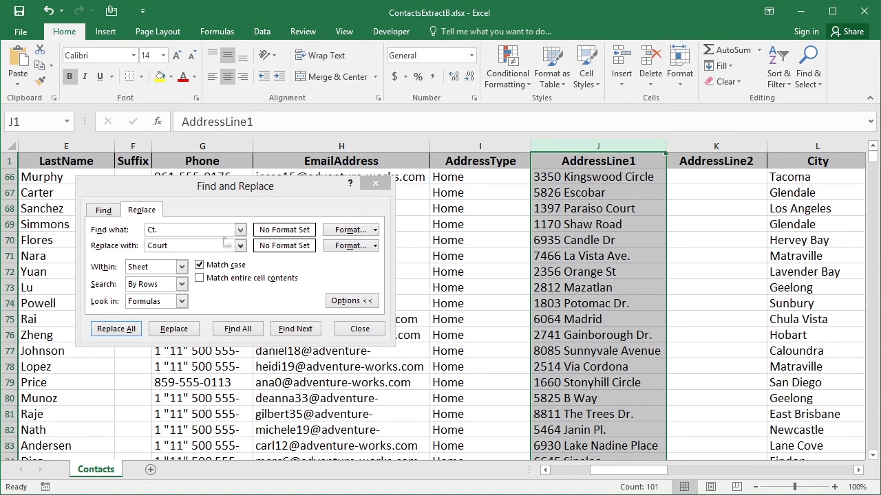
Replace all case-matched "St" with "Street" in the AddressLine1 column
click(184, 229)
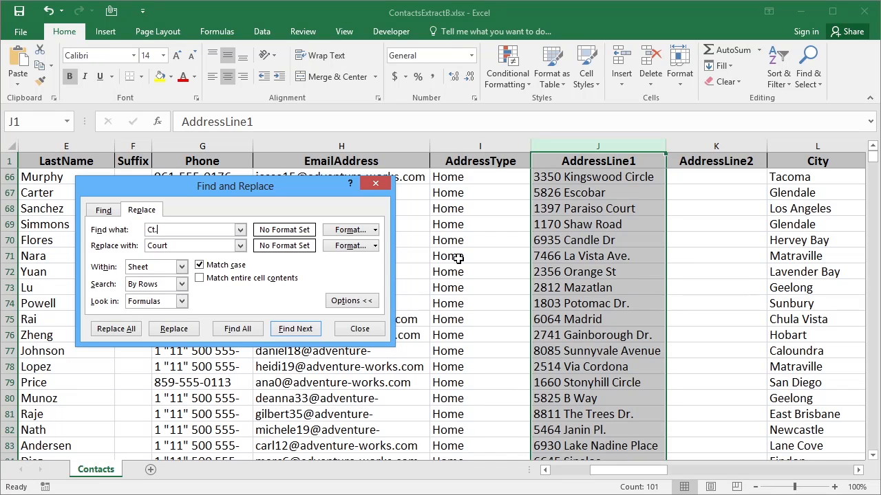
drag(169, 230, 139, 230)
text(St)
key(Tab)
text(Street)
click(132, 330)
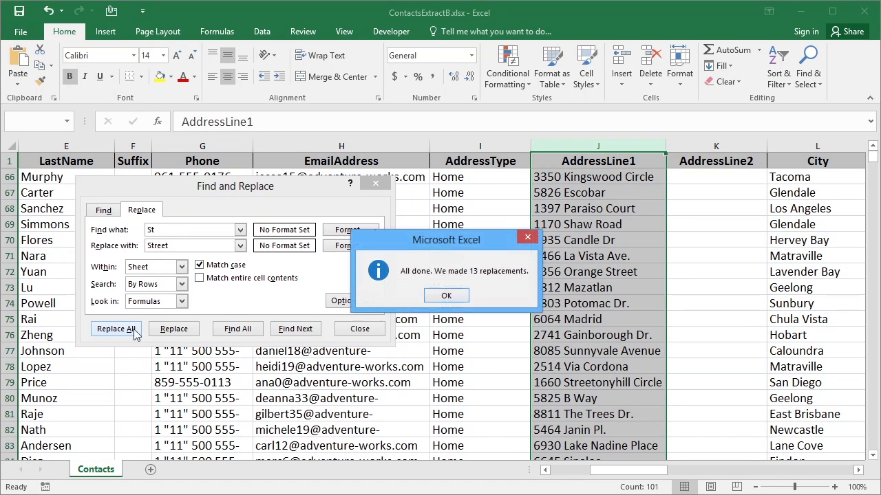
click(446, 296)
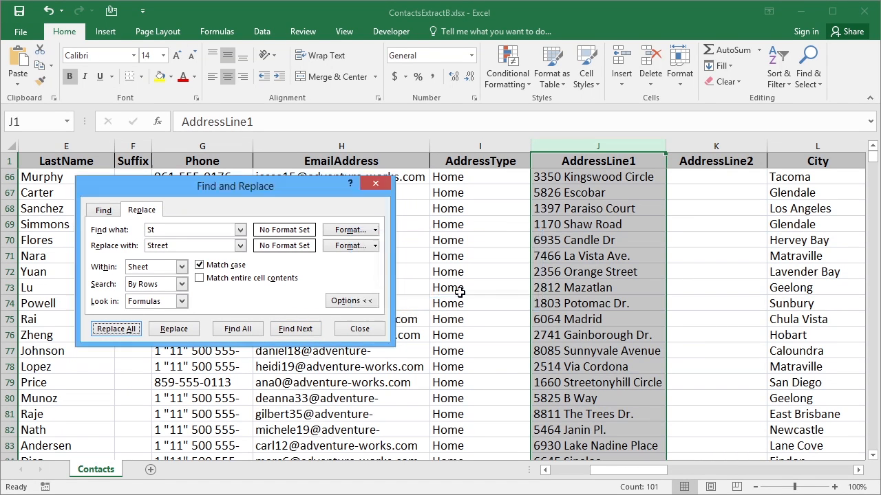
Replace all case-matched "Dr." with "Drive" in the AddressLine1 column
drag(234, 186, 234, 207)
click(226, 267)
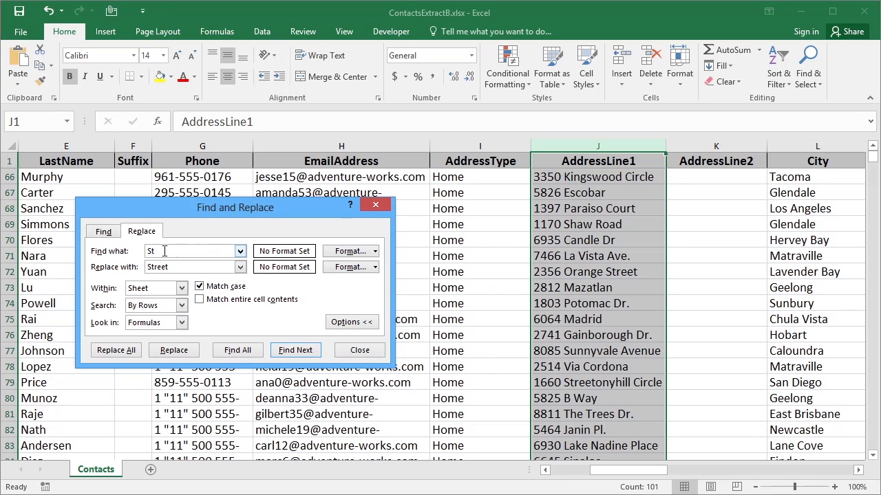
click(179, 266)
double_click(145, 251)
text(Dr.)
drag(173, 267, 128, 273)
text(Drive)
click(135, 351)
click(446, 297)
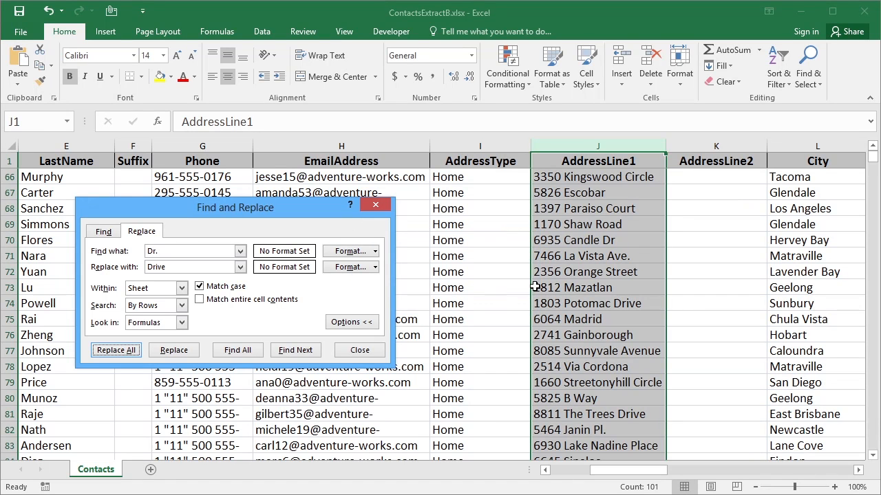